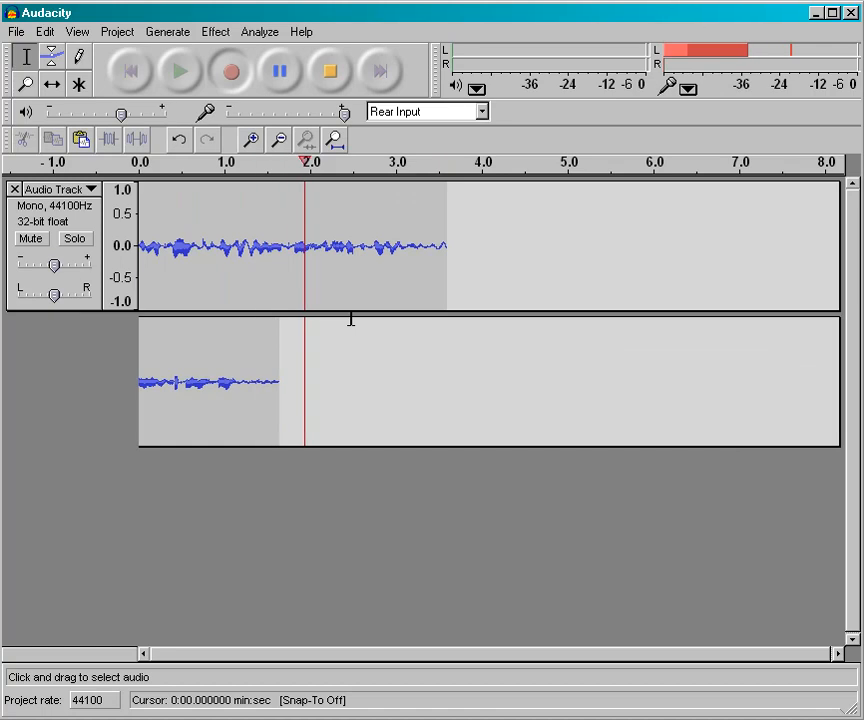
Stop recording the second audio track and play both tracks back together before stopping playback.
click(328, 76)
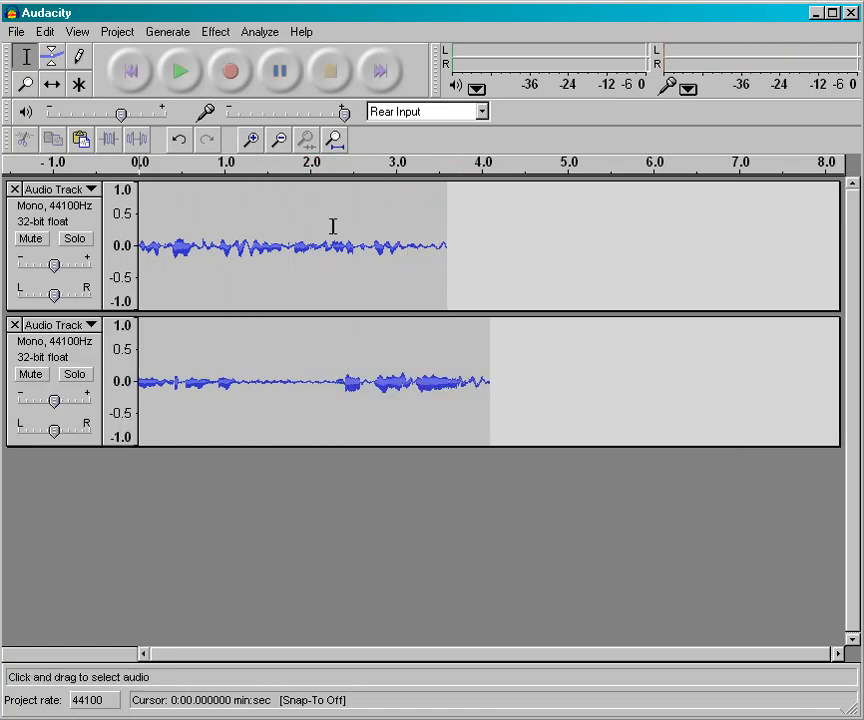
click(183, 76)
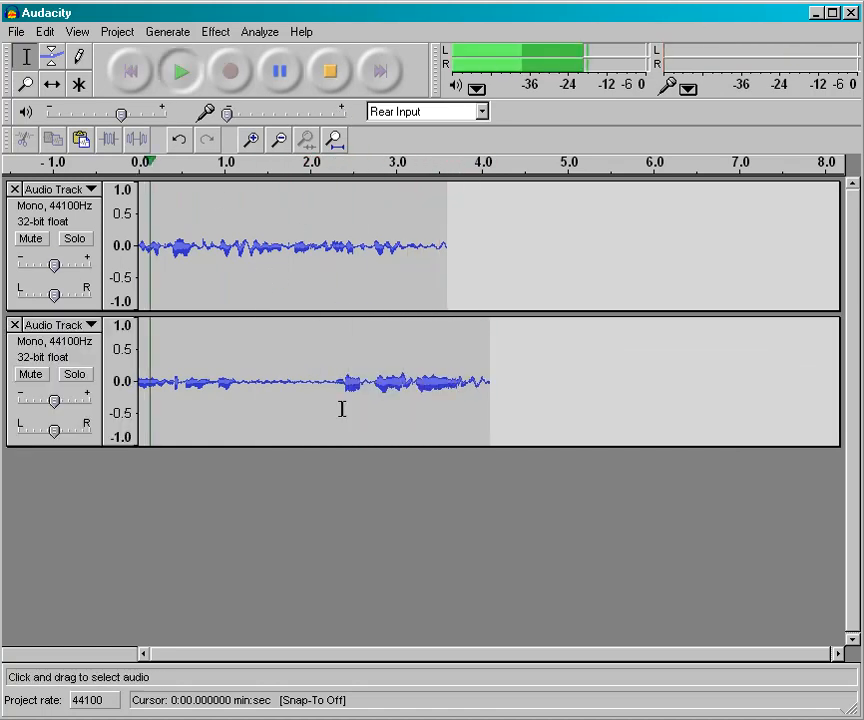
click(330, 76)
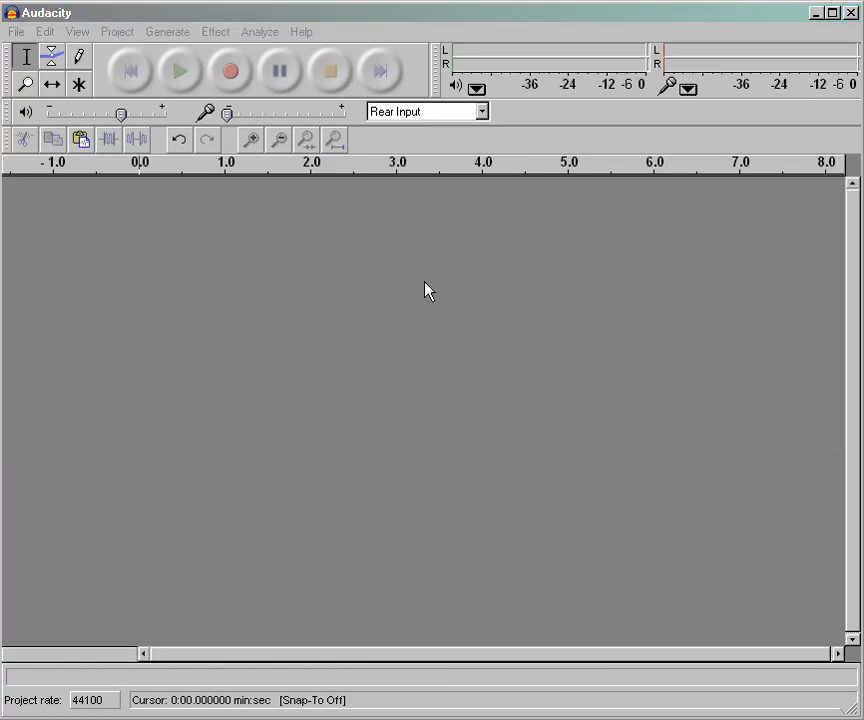
Record a new mono audio track about 5.6 seconds long, pausing and resuming the recording once at about 2.9 seconds.
click(231, 72)
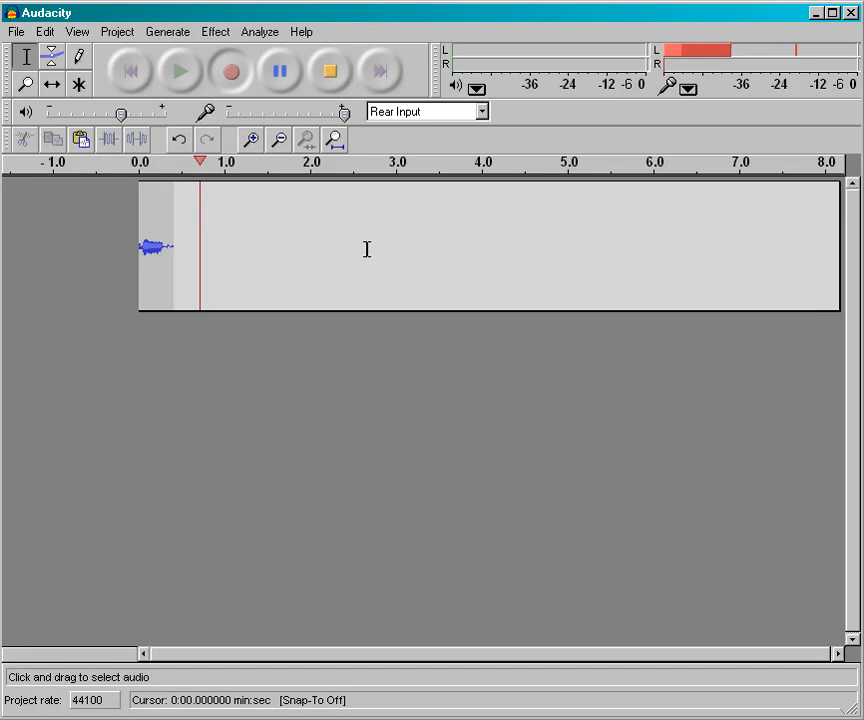
click(280, 71)
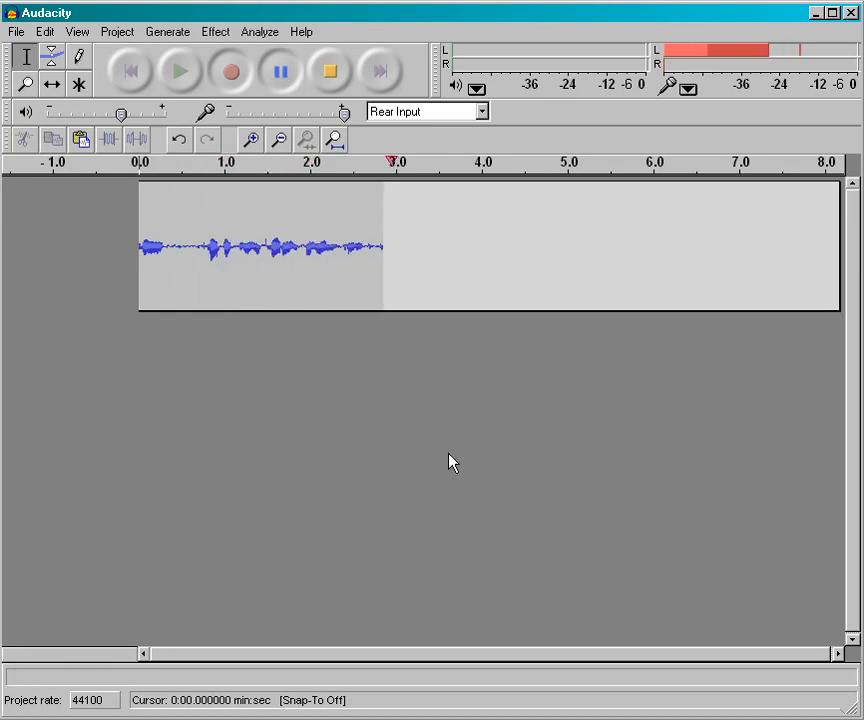
click(280, 72)
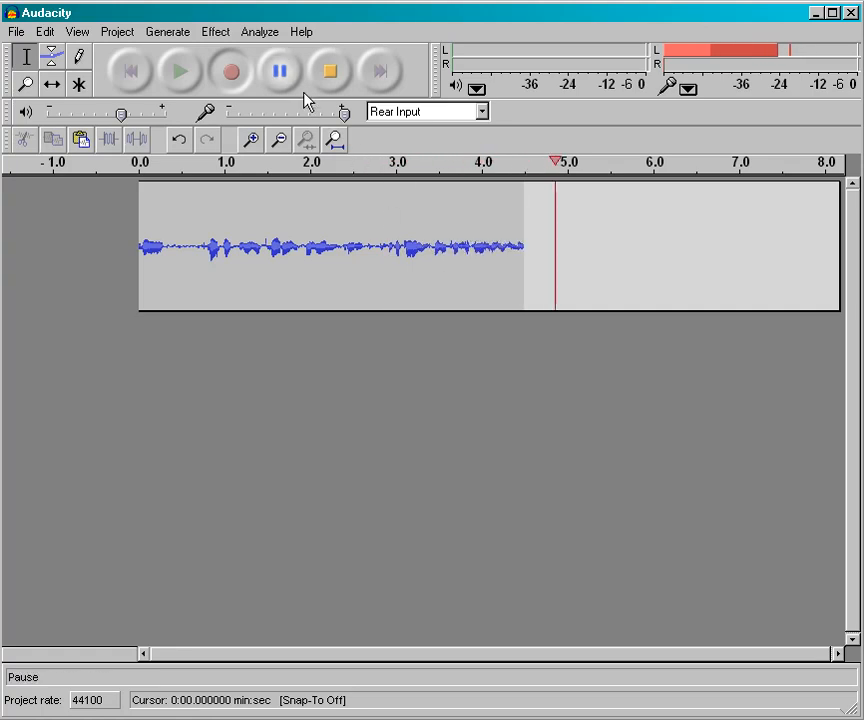
click(331, 72)
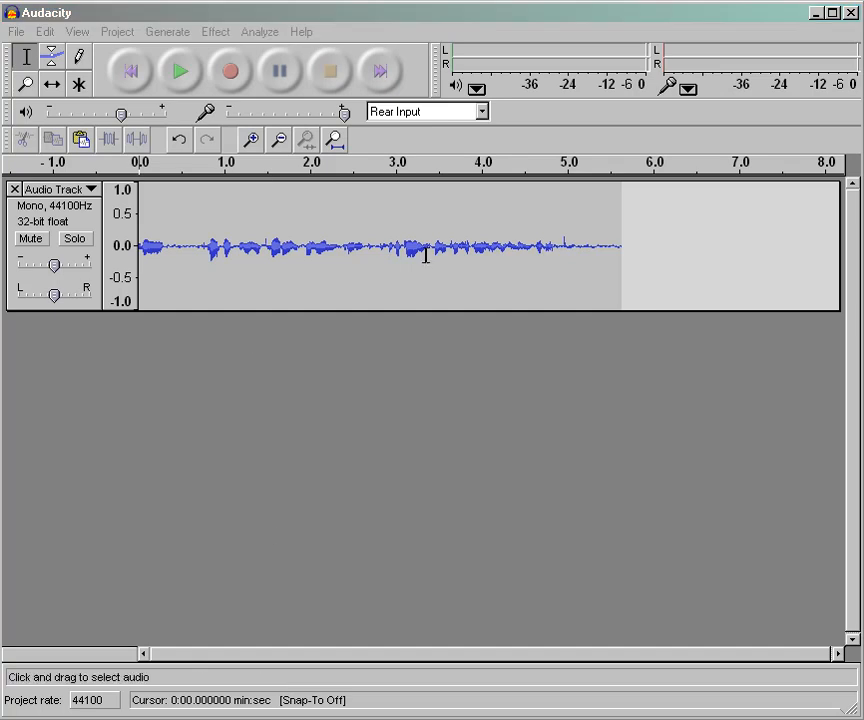
Record a second audio track about 8 seconds long and time-shift it to start where the first track ends.
click(380, 73)
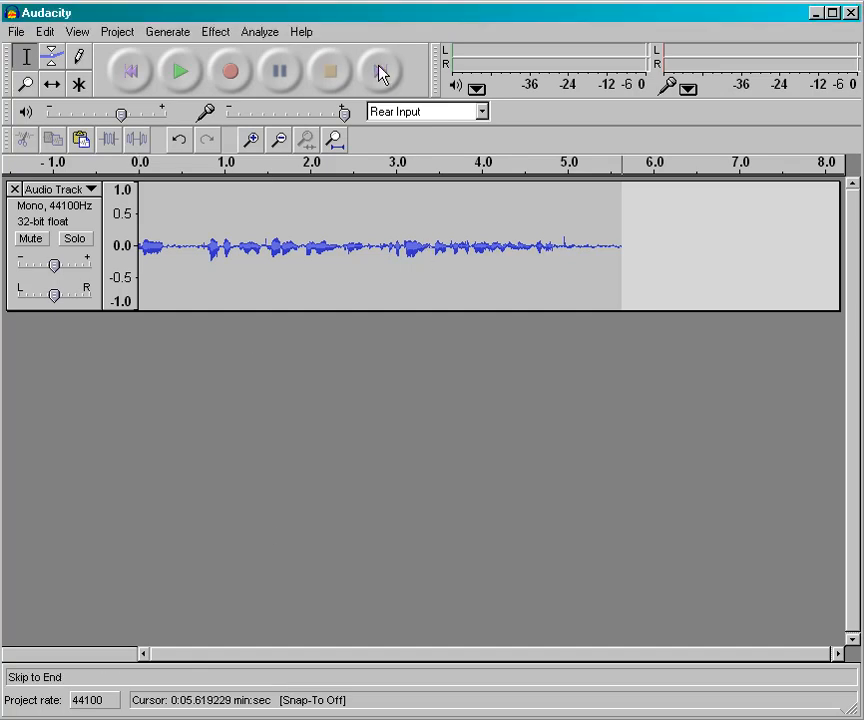
click(231, 73)
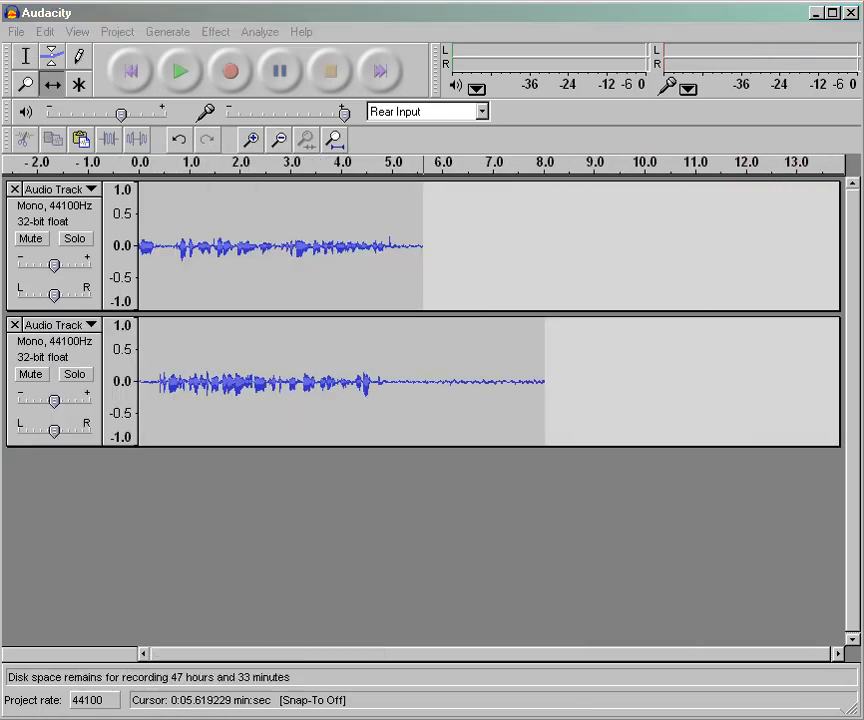
click(55, 88)
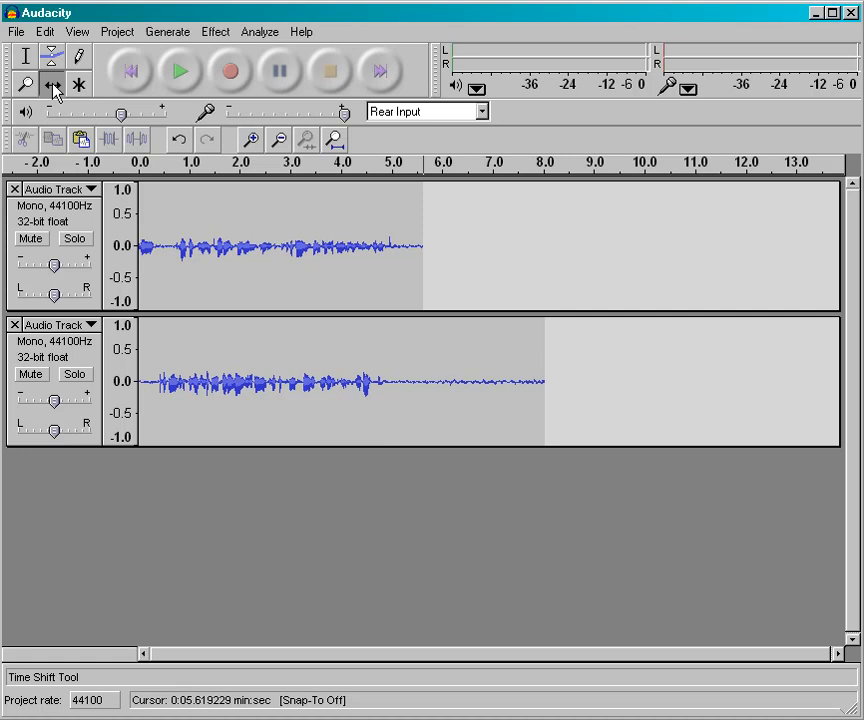
drag(216, 353, 498, 353)
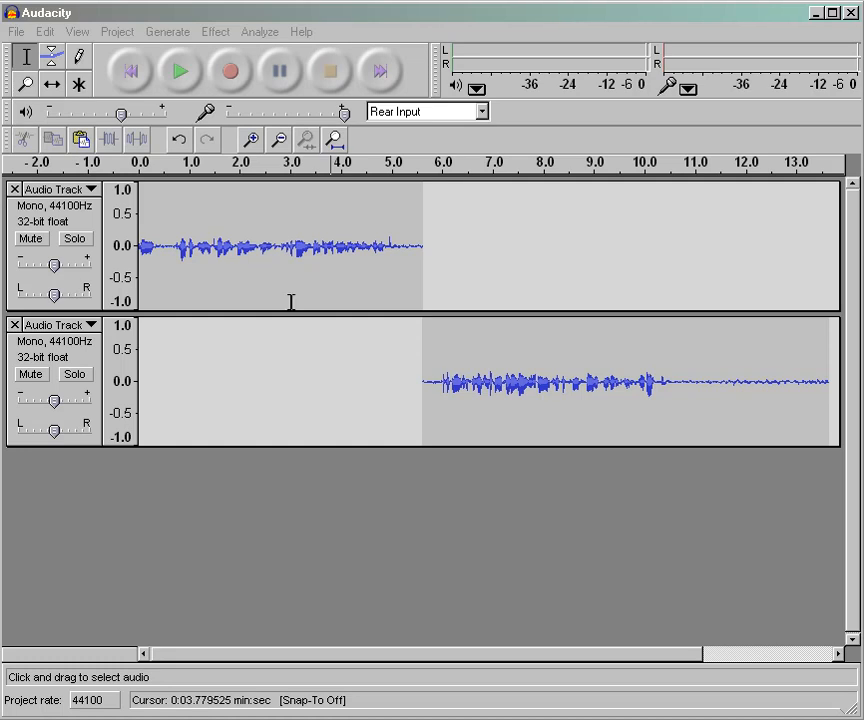
Select both audio tracks and combine them into a single track with Quick Mix.
shift+click(86, 220)
shift+click(86, 365)
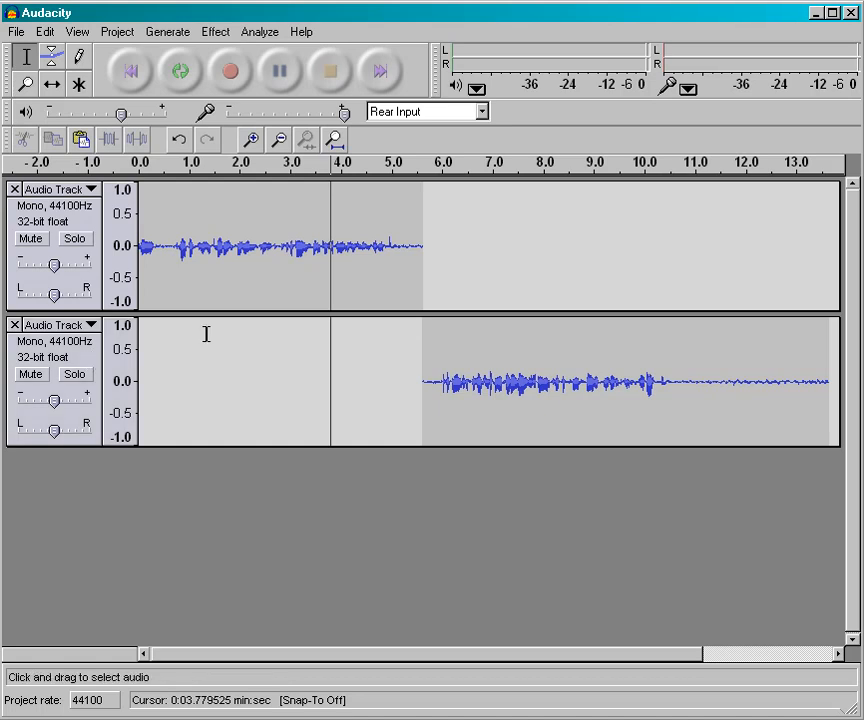
click(113, 33)
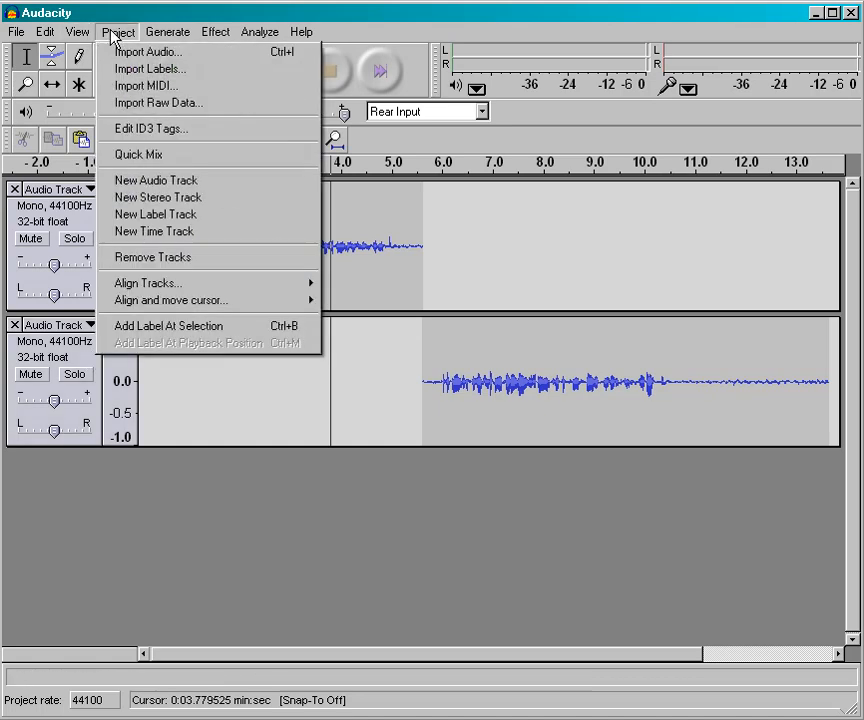
click(148, 153)
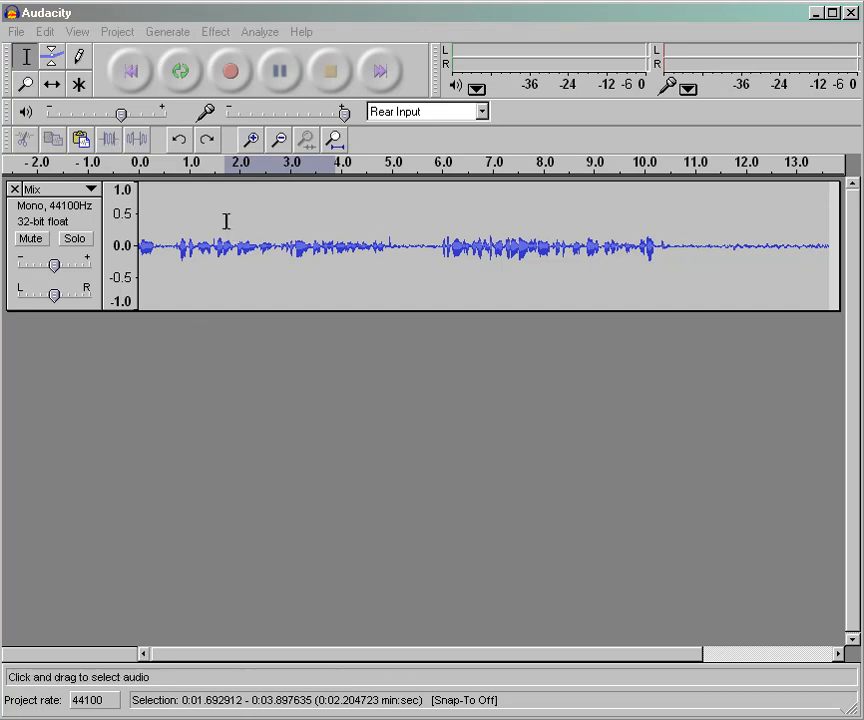
Select the mixed track from about 1.97 to 3.92 seconds, try trimming away the audio outside it, and undo the trim.
drag(238, 205, 337, 210)
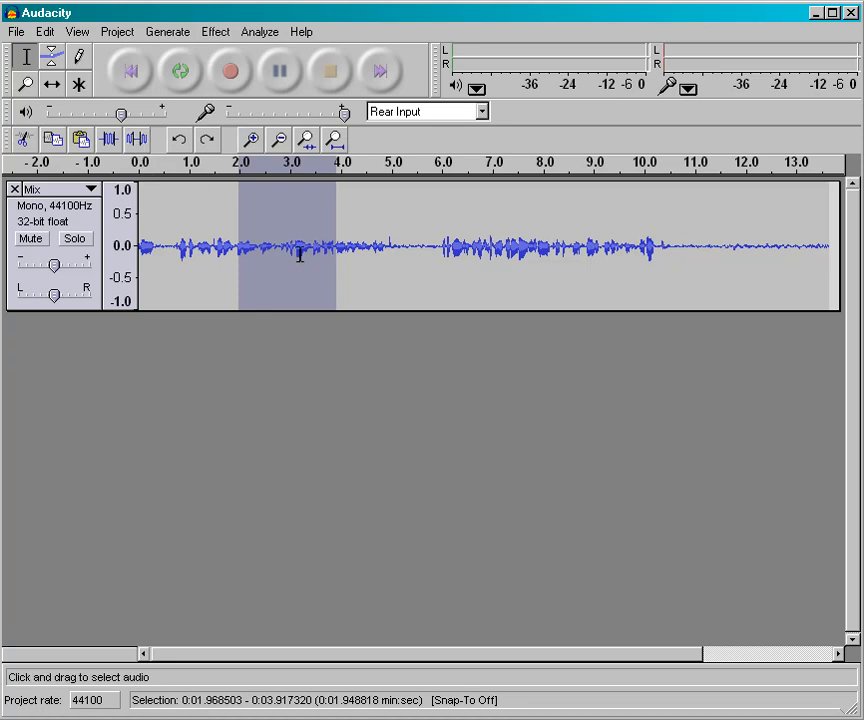
click(108, 141)
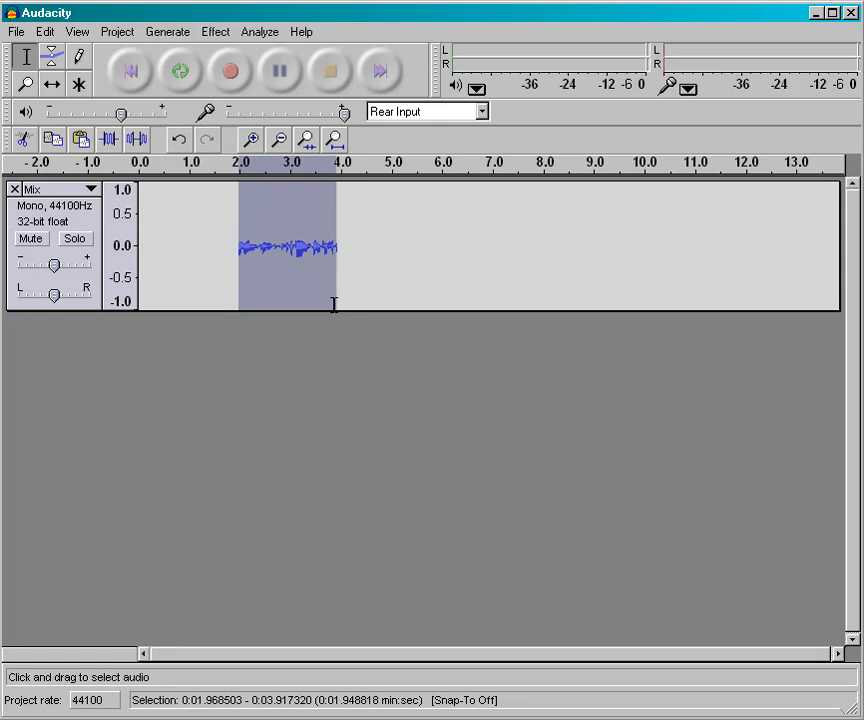
click(179, 141)
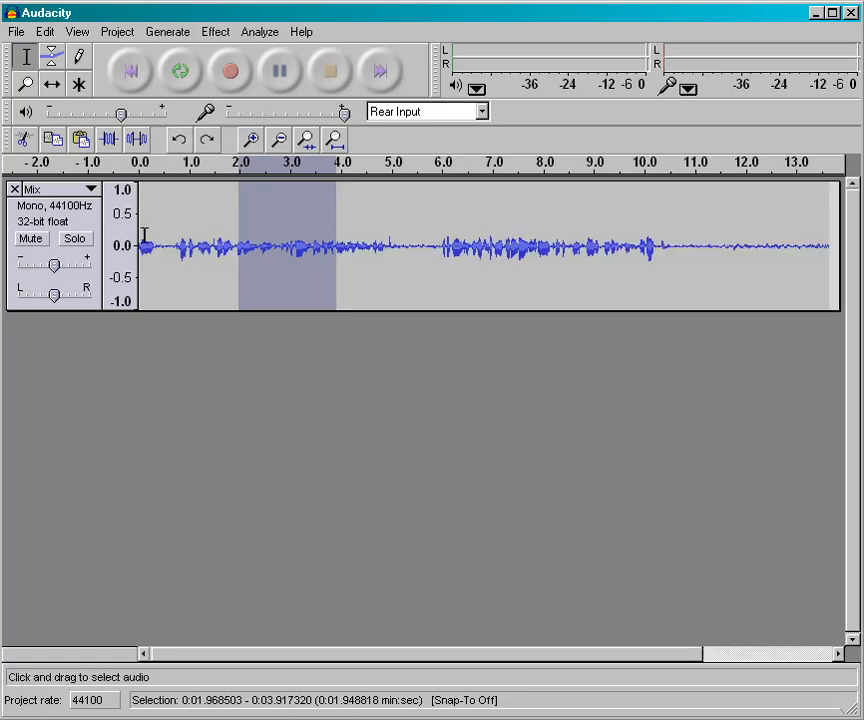
Try silencing the selected audio, undo the silence, and cut the selection out of the mixed track.
click(137, 140)
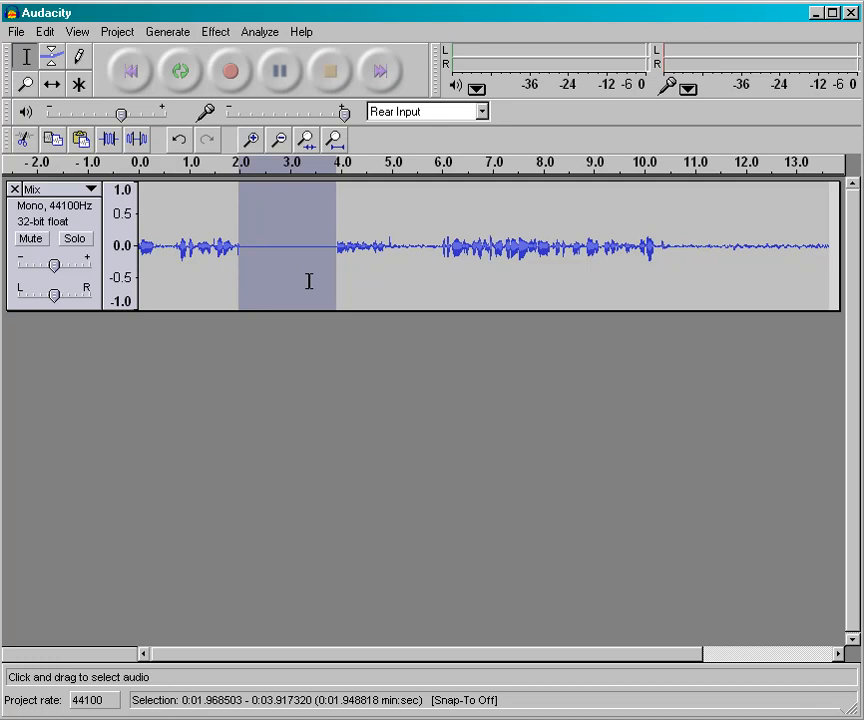
key(ctrl+z)
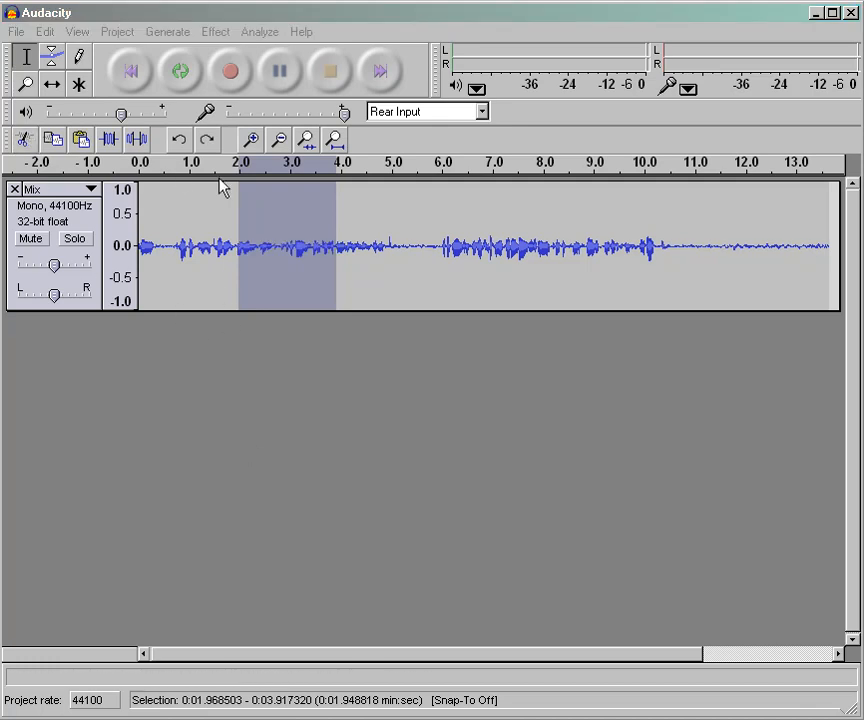
click(25, 142)
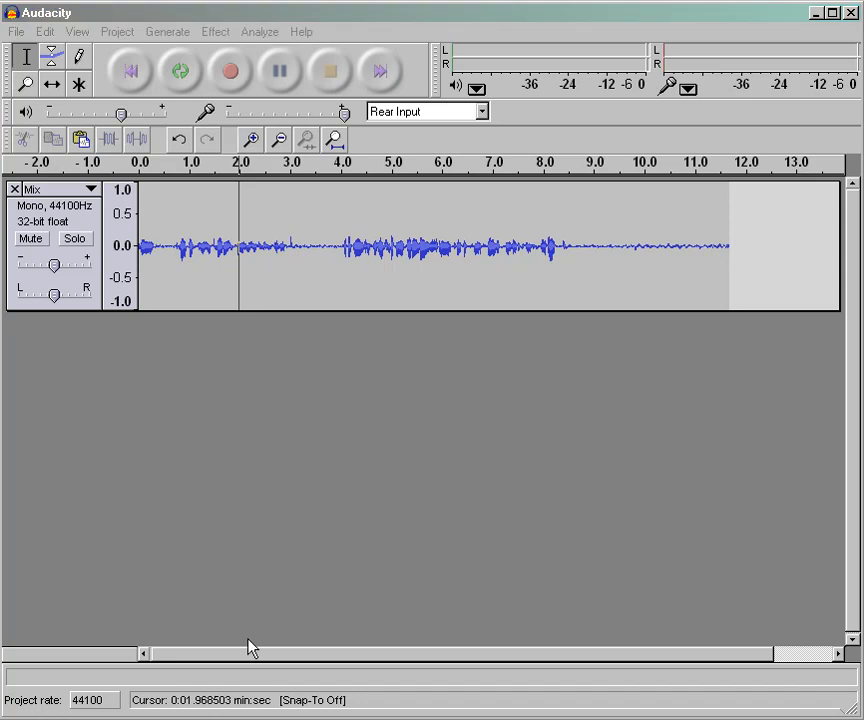
Shape the mixed track's volume with the Envelope tool, lowering it near 3 seconds, raising it near 5.6 seconds and lowering it near 8 seconds.
click(53, 60)
drag(257, 193, 299, 227)
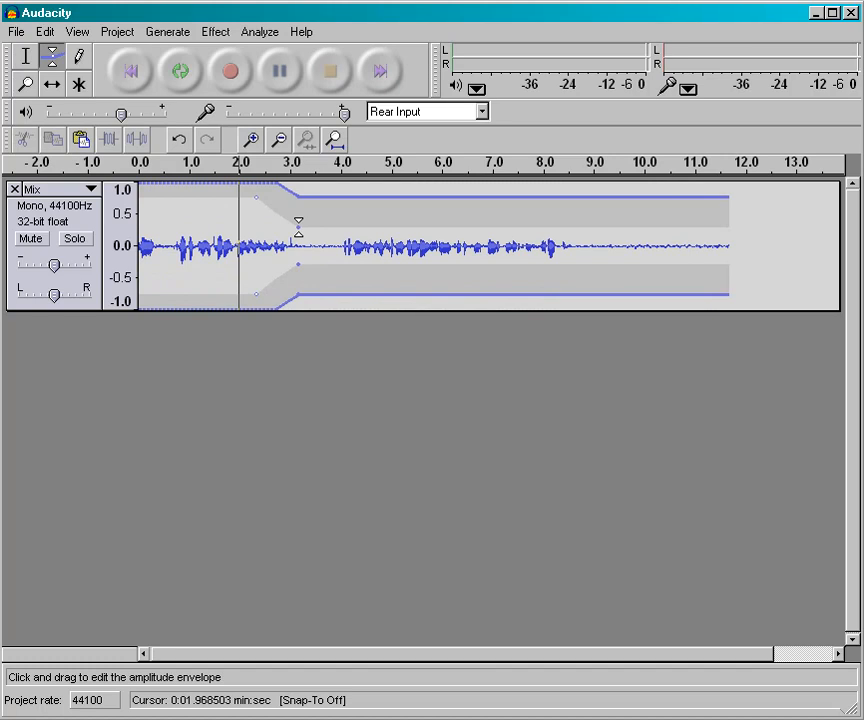
drag(426, 208, 425, 187)
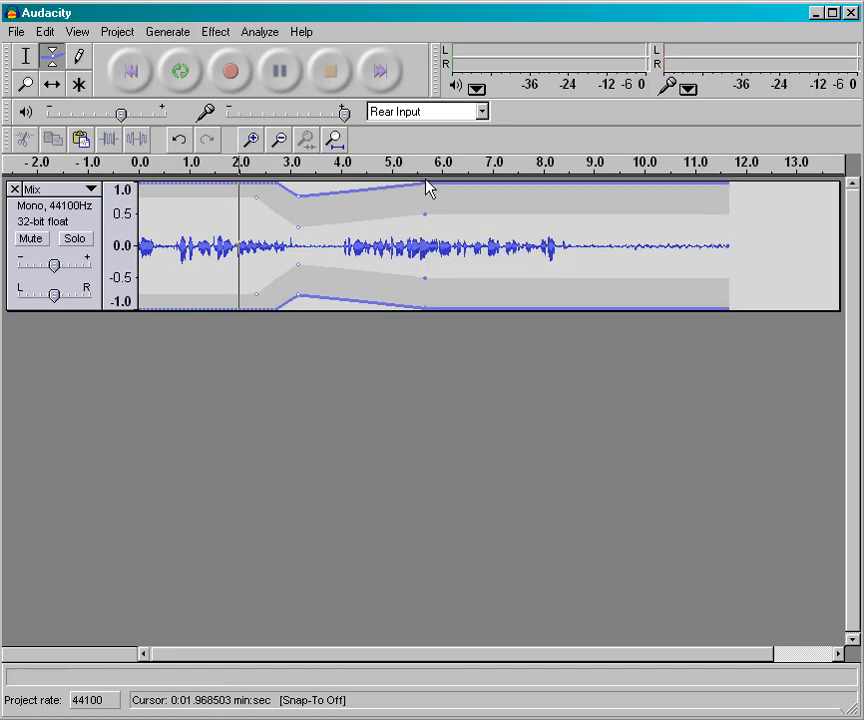
drag(547, 188, 548, 210)
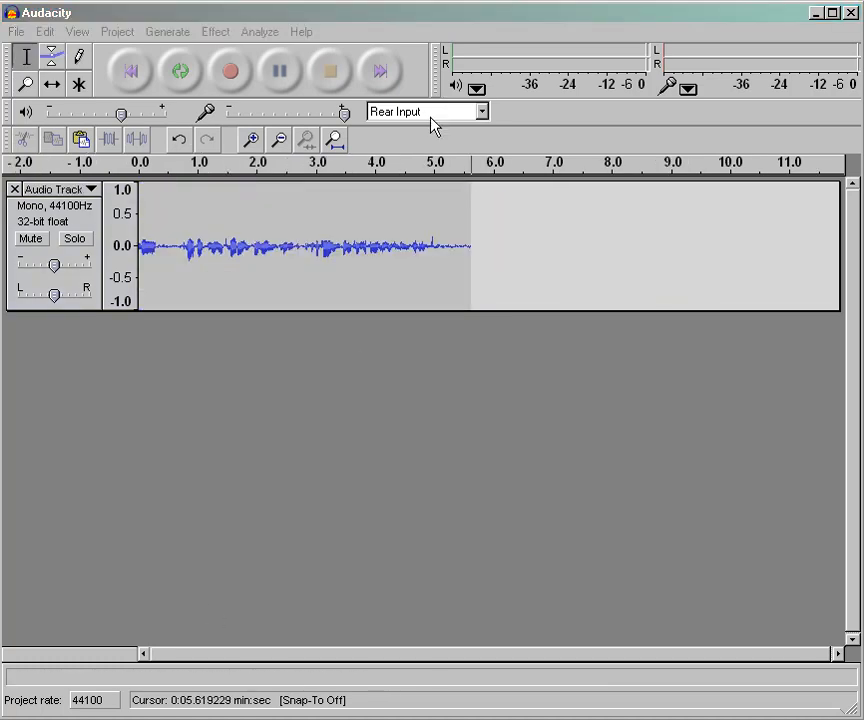
Browse the shared music and My Music folders for an audio file to import, and close the file dialog without importing.
click(119, 35)
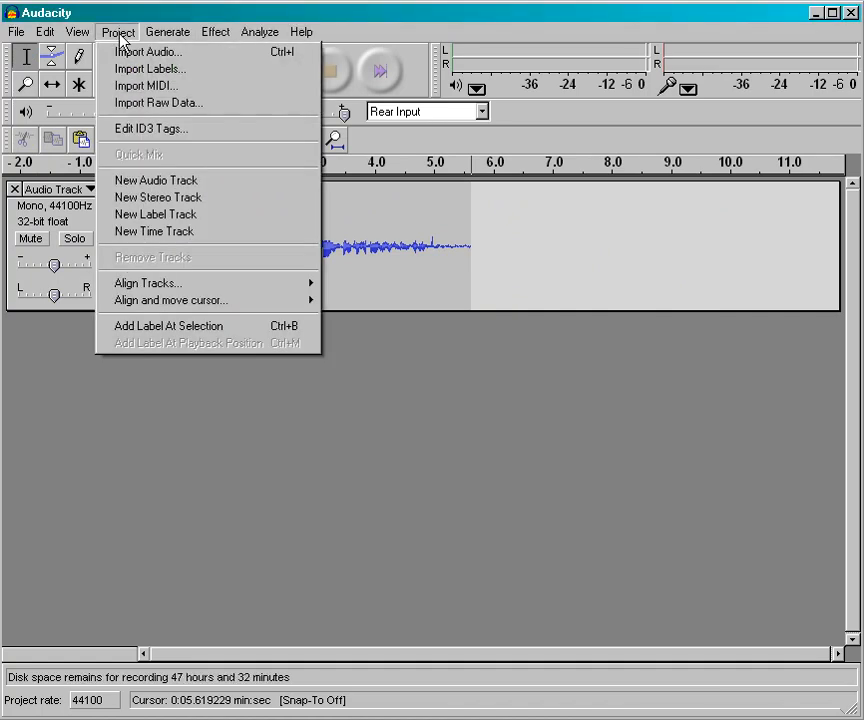
click(196, 58)
click(356, 83)
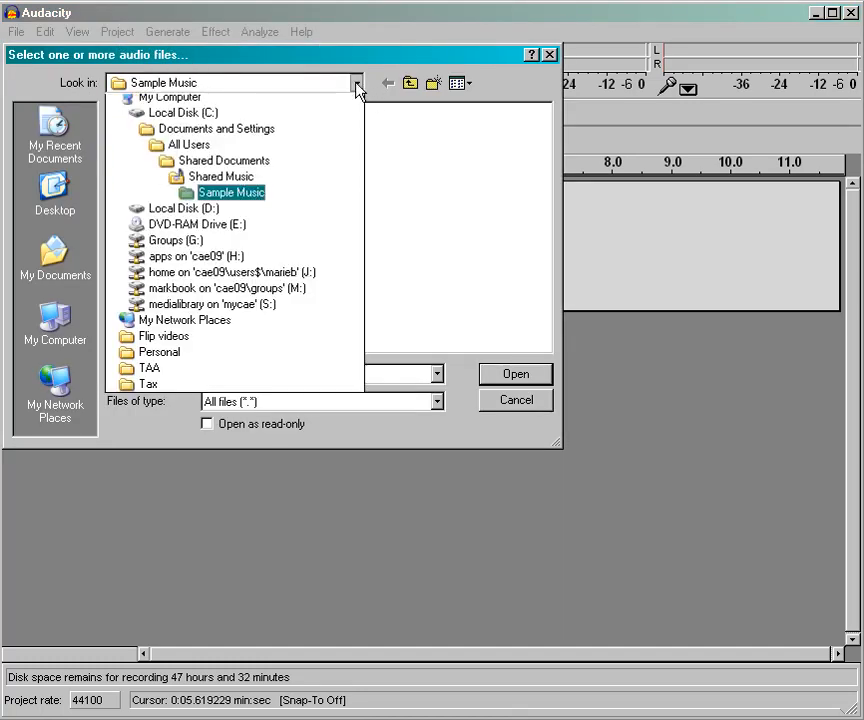
click(340, 233)
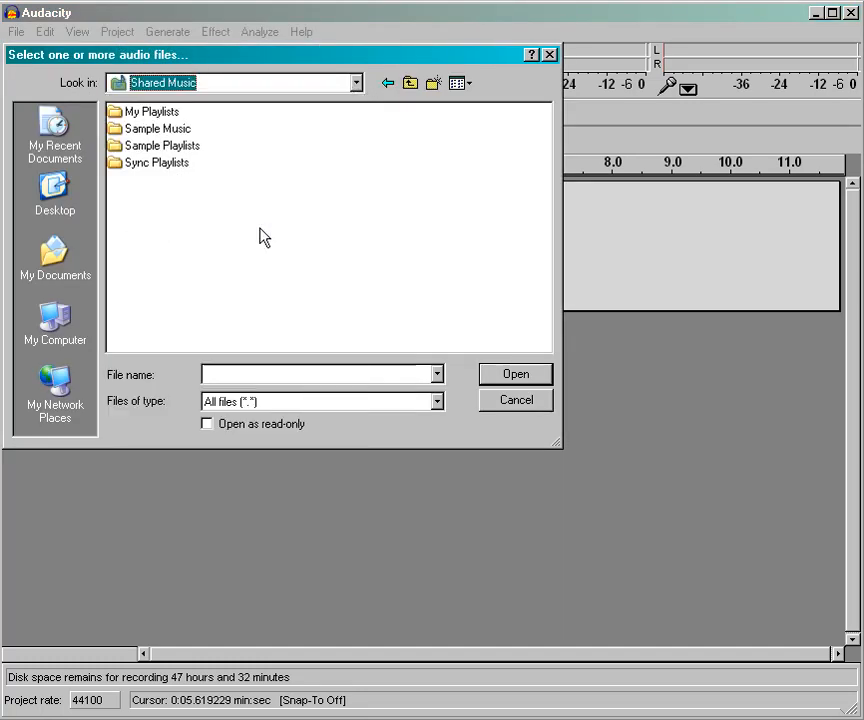
click(357, 85)
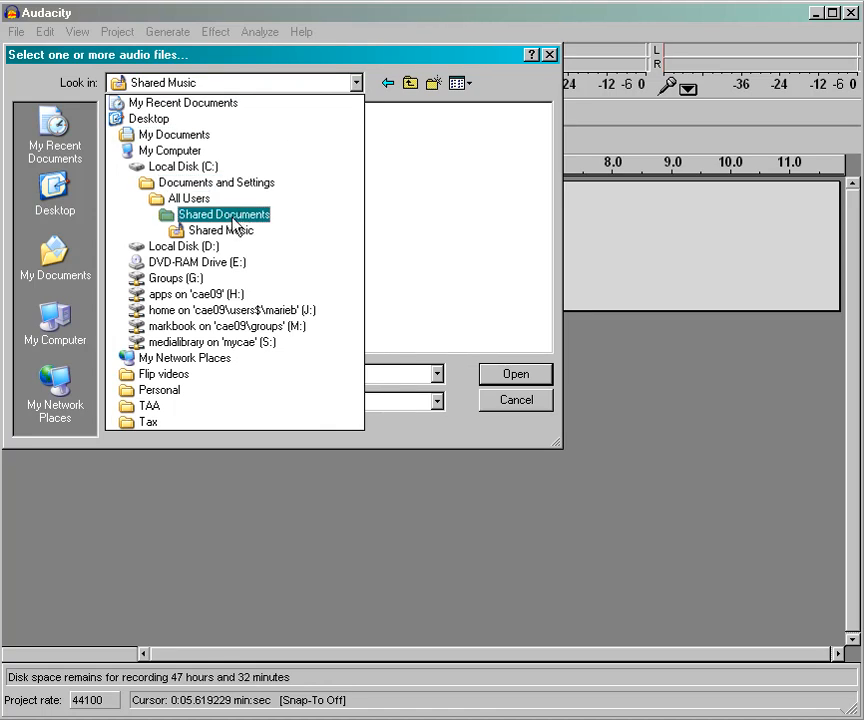
click(190, 198)
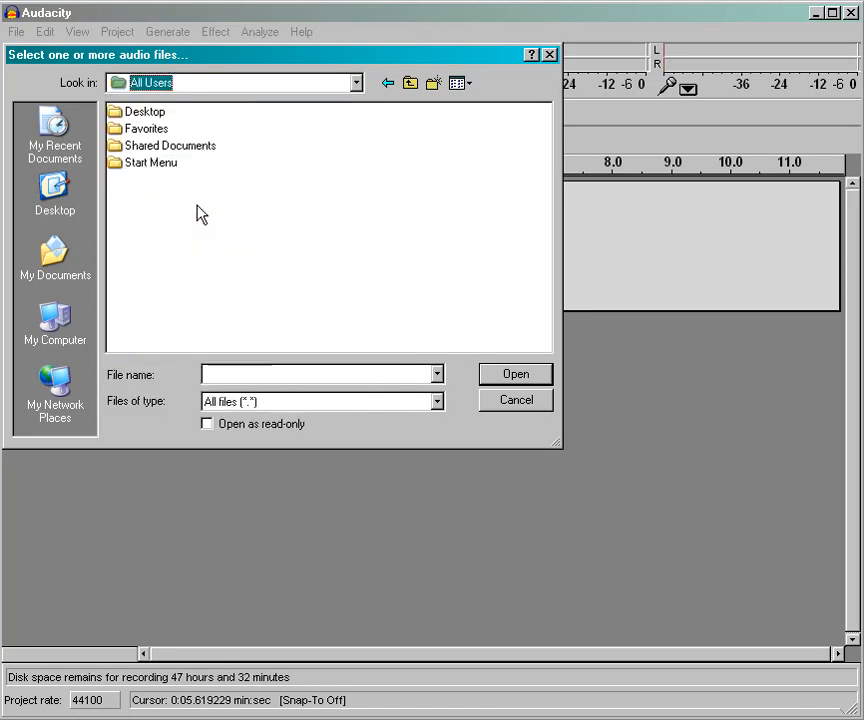
click(350, 88)
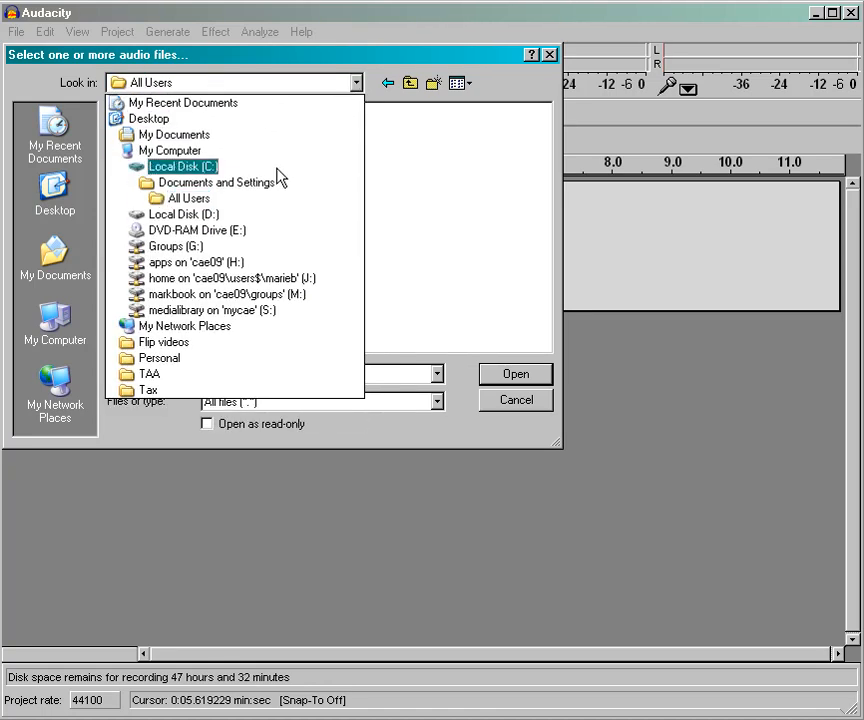
click(201, 153)
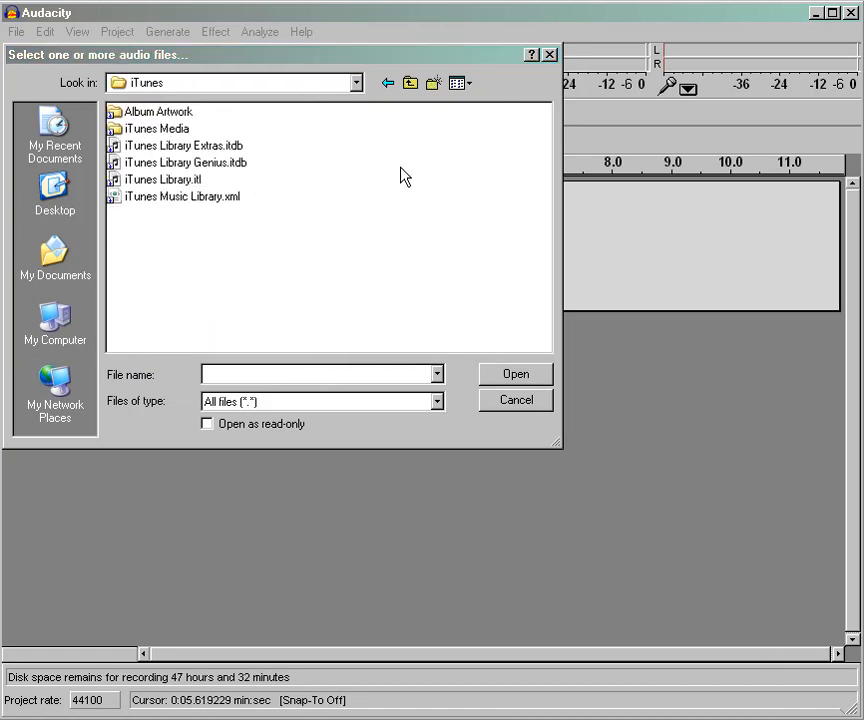
click(356, 82)
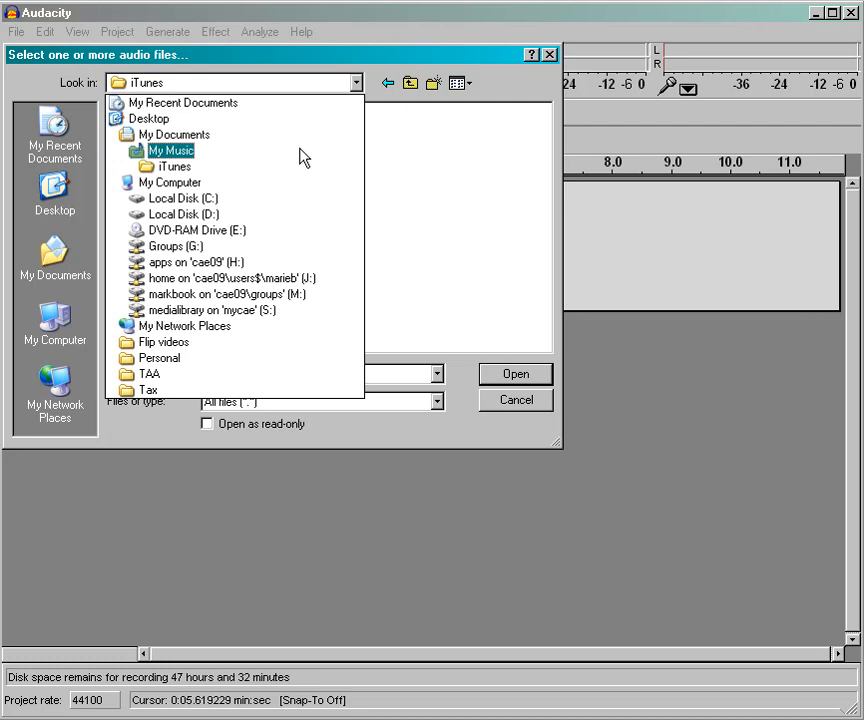
click(300, 152)
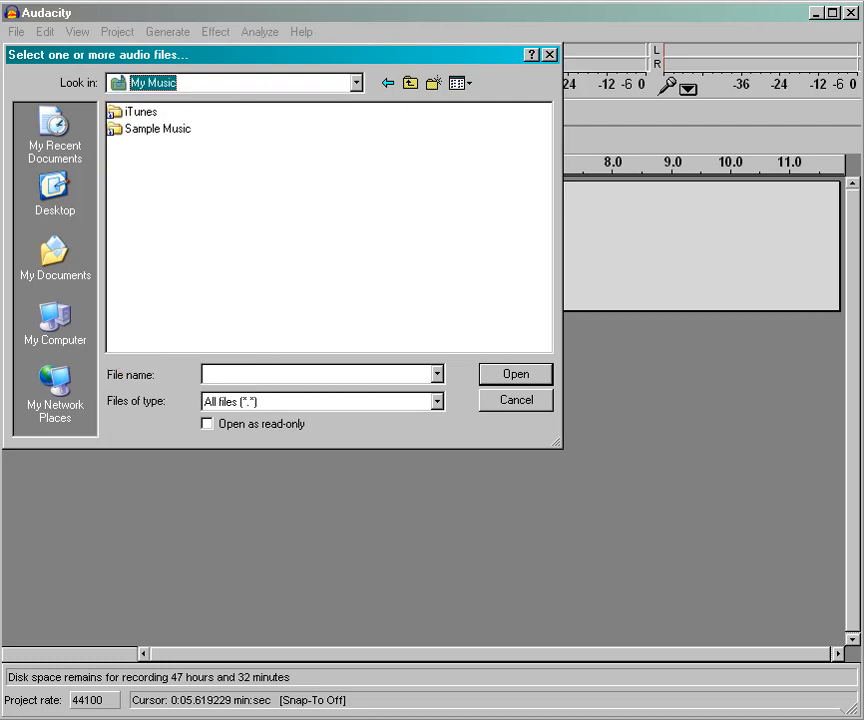
key(Escape)
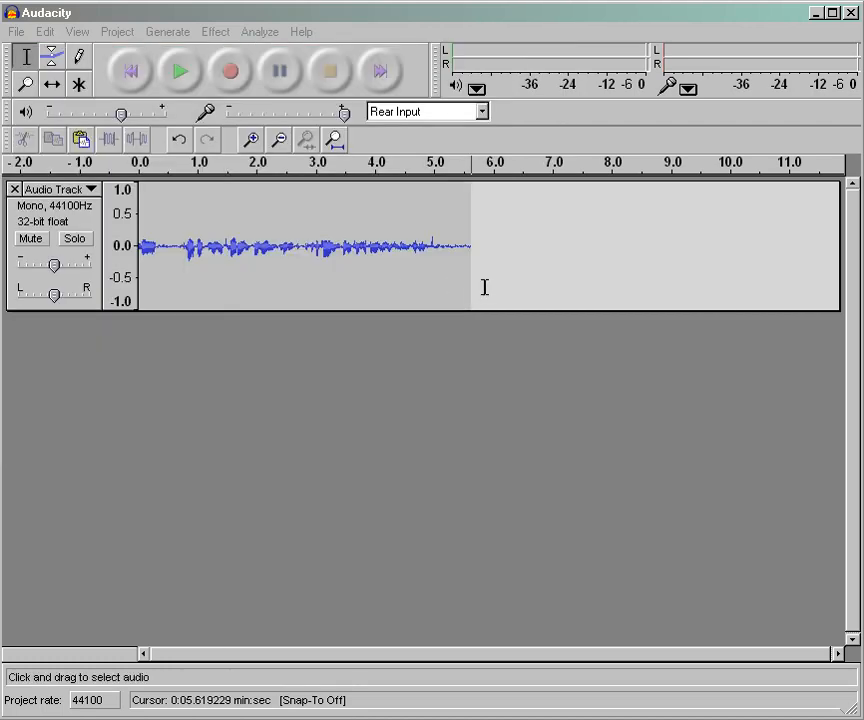
Select the track's audio from about 0.42 to 4.18 seconds and apply the FFT Filter with a flat 0 dB curve.
click(218, 32)
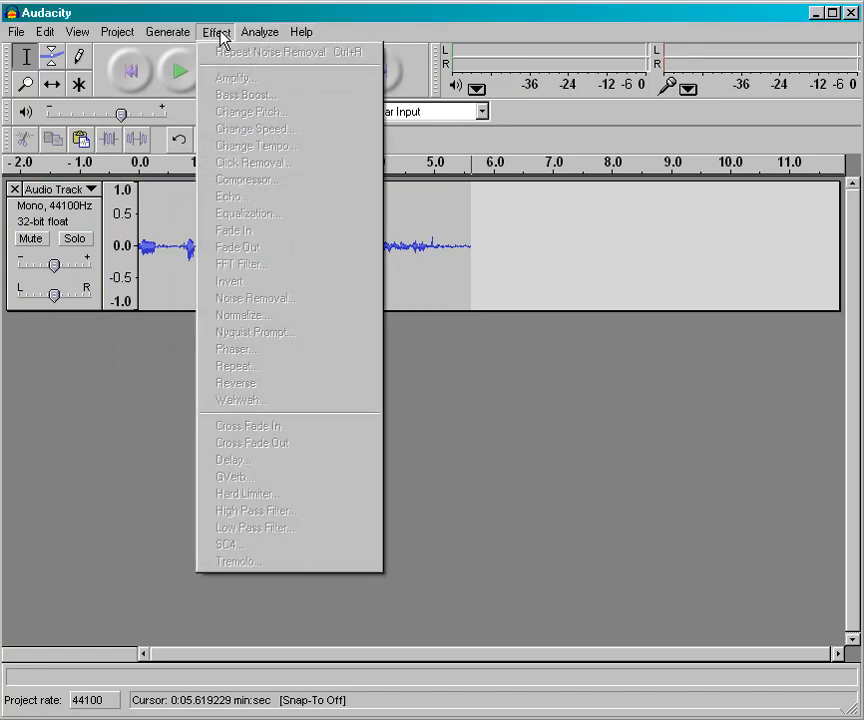
click(220, 36)
drag(165, 220, 385, 268)
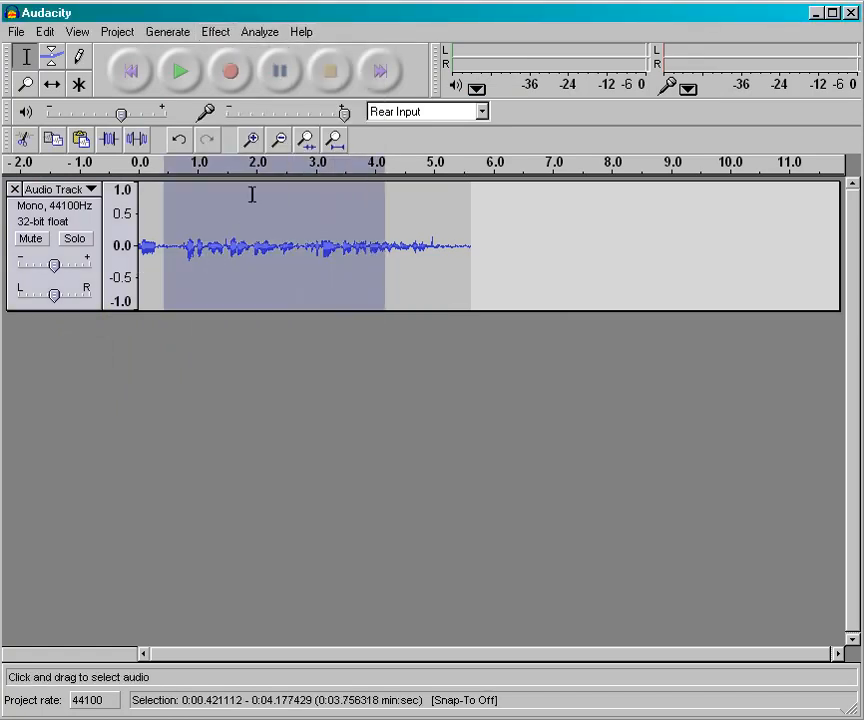
click(227, 37)
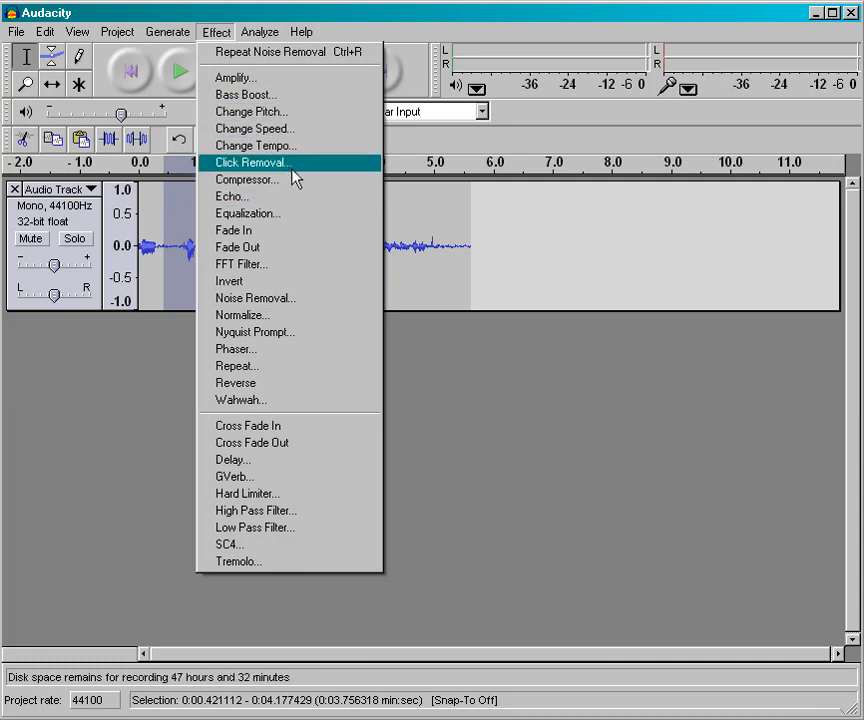
click(292, 276)
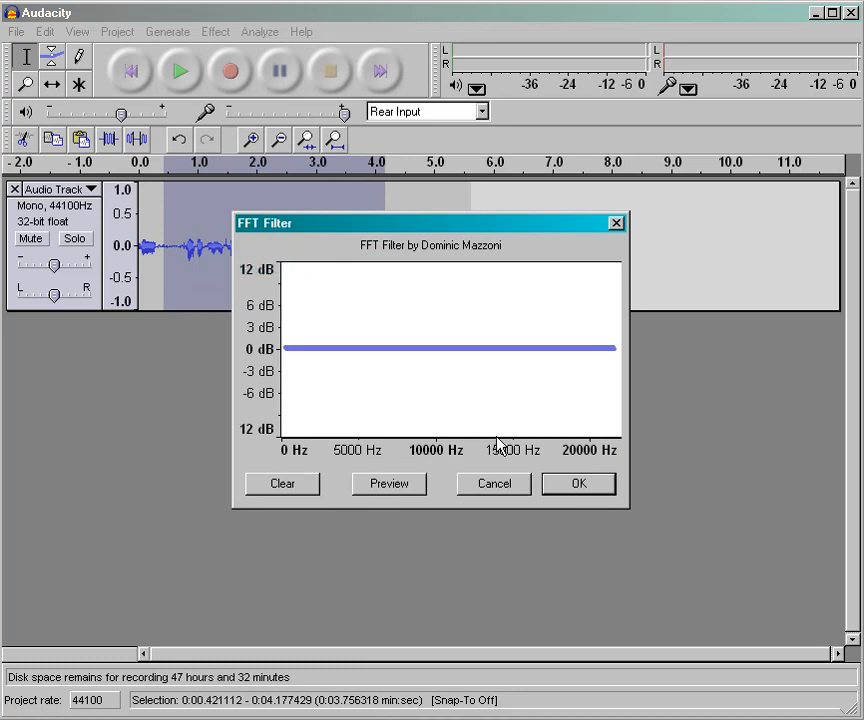
click(580, 485)
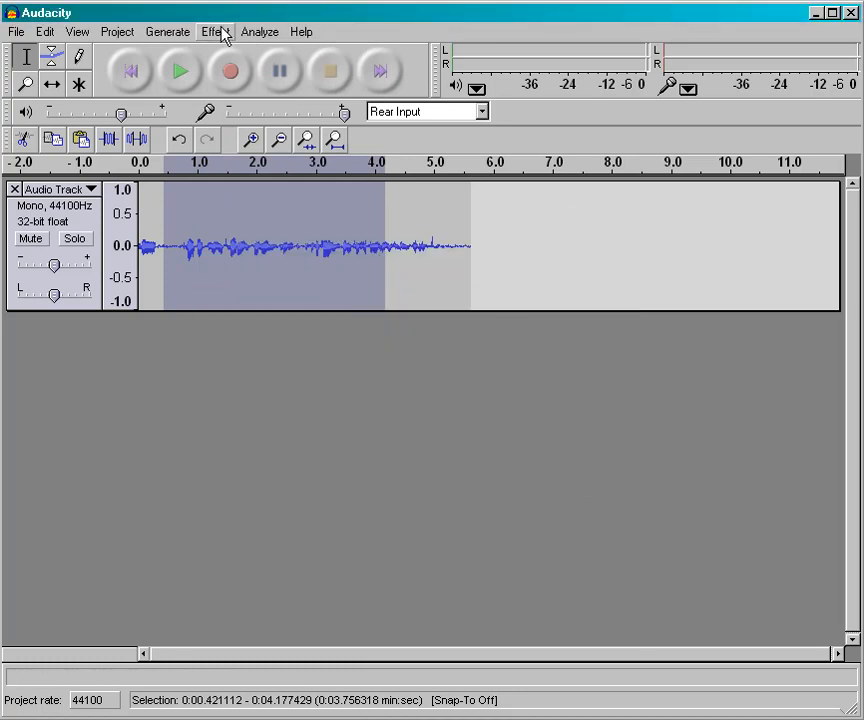